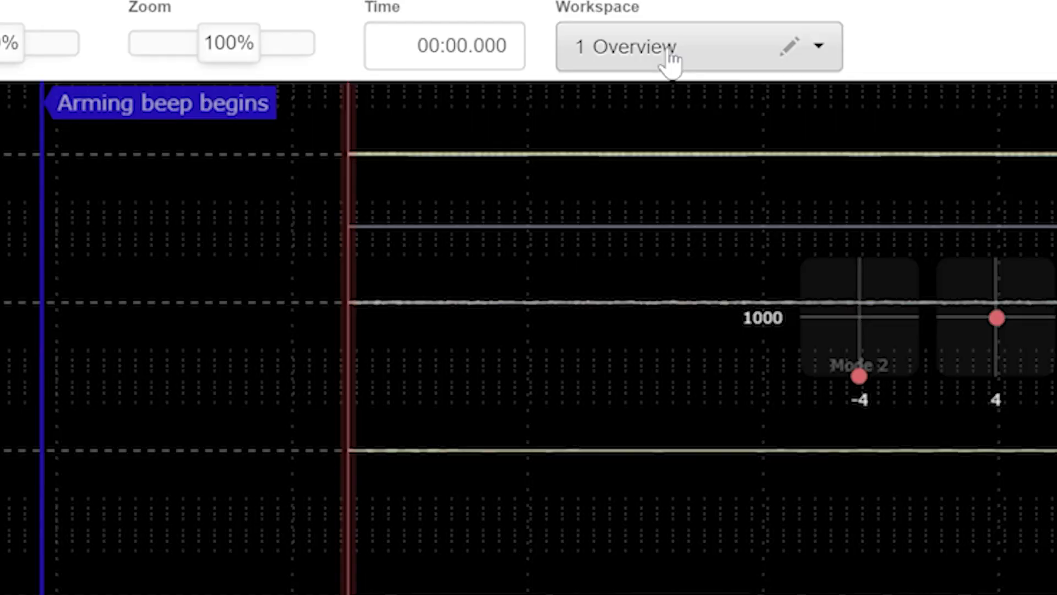
Check the saved workspaces list, then open the spectrum analyser for Gyro Scaled [roll].
{"action": "left_click", "coordinate": [670, 55]}
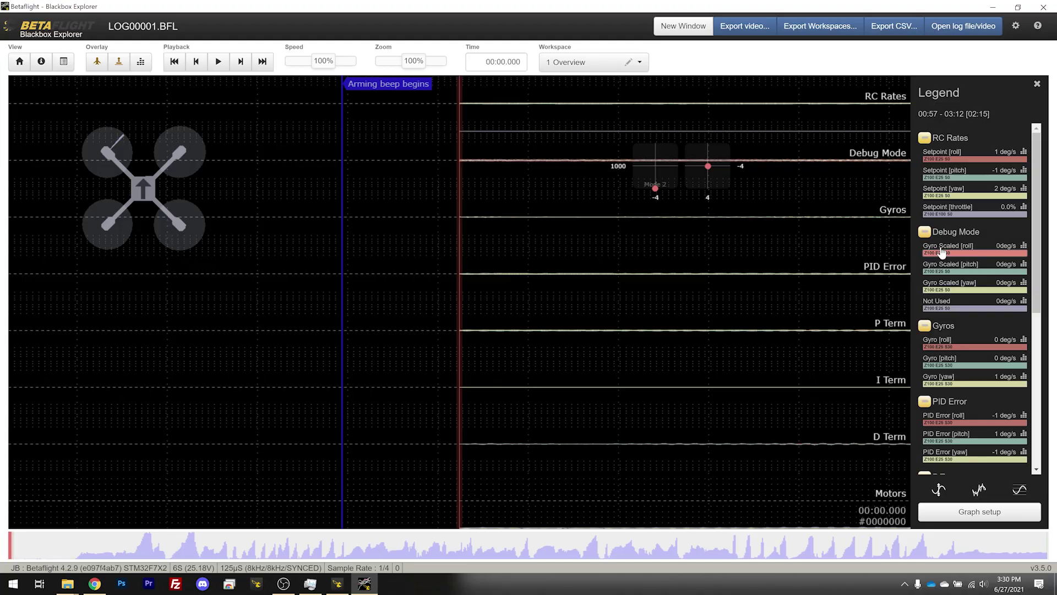
{"action": "left_click", "coordinate": [942, 252]}
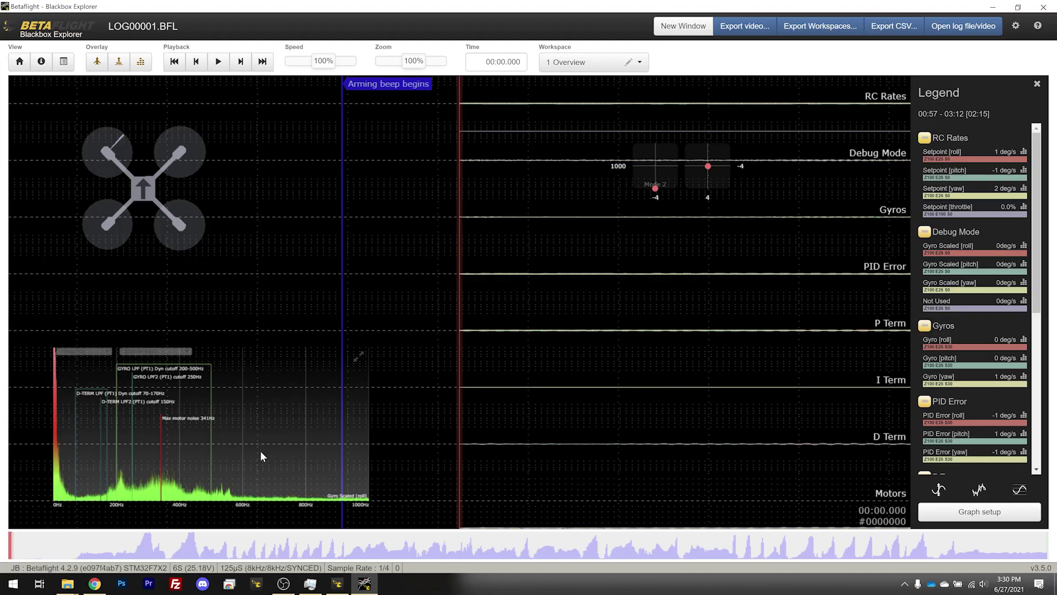
Enlarge the roll gyro analyser to full window and show it as a Freq. vs Throttle heatmap.
{"action": "left_click", "coordinate": [360, 359]}
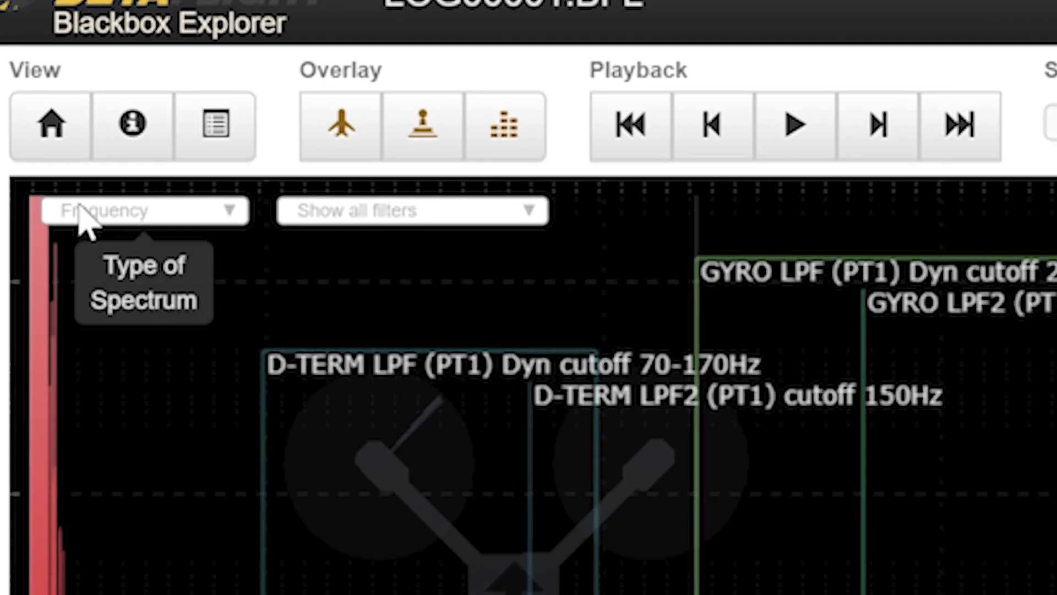
{"action": "left_click", "coordinate": [26, 85]}
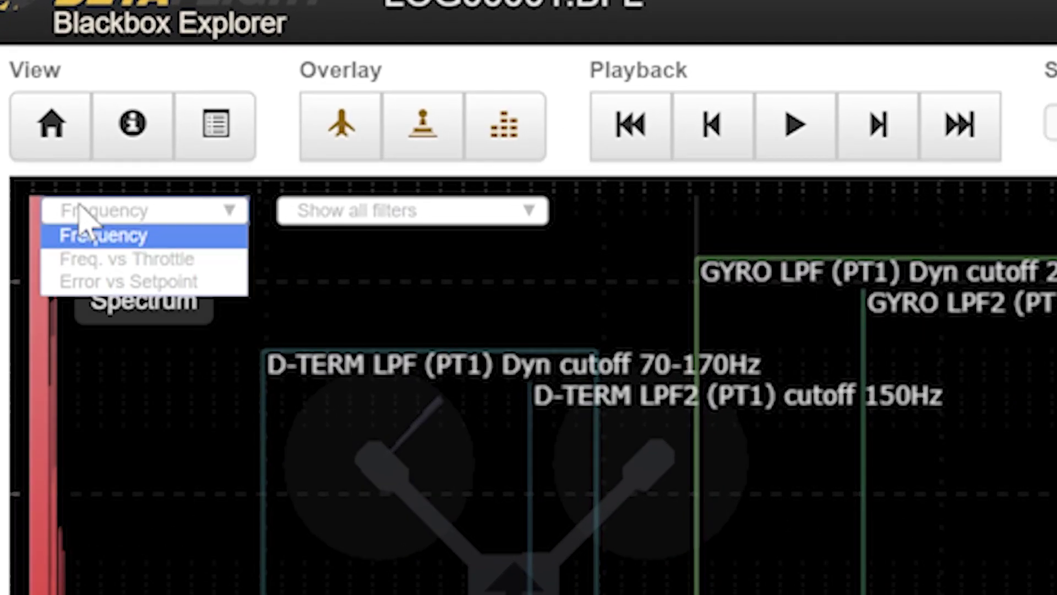
{"action": "left_click", "coordinate": [134, 258]}
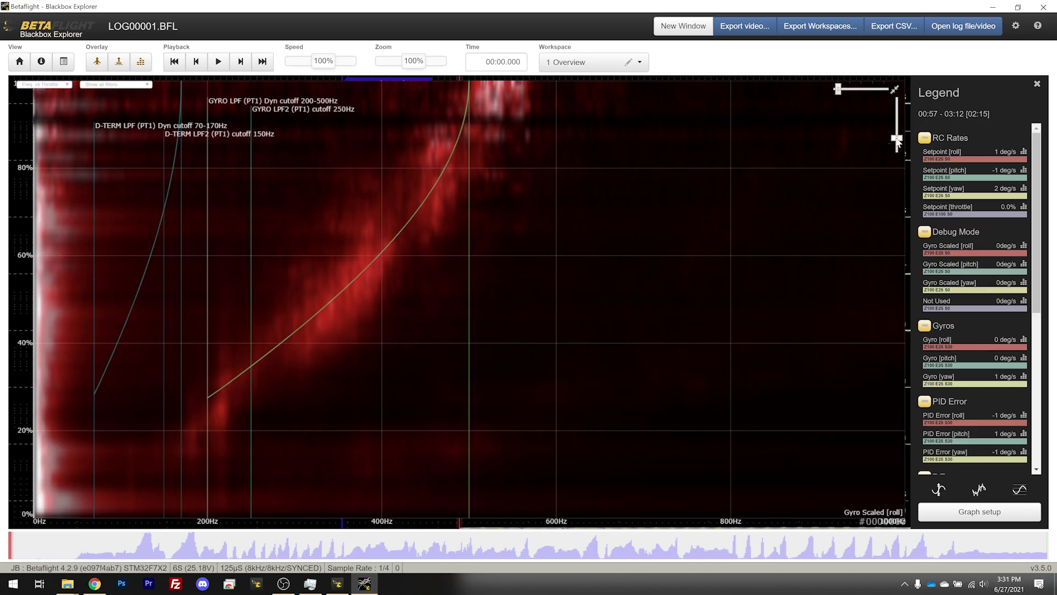
Raise the heatmap gain to brighten the noise, then show the Gyro Scaled [pitch] spectrum.
{"action": "left_click_drag", "start_coordinate": [897, 138], "coordinate": [896, 132]}
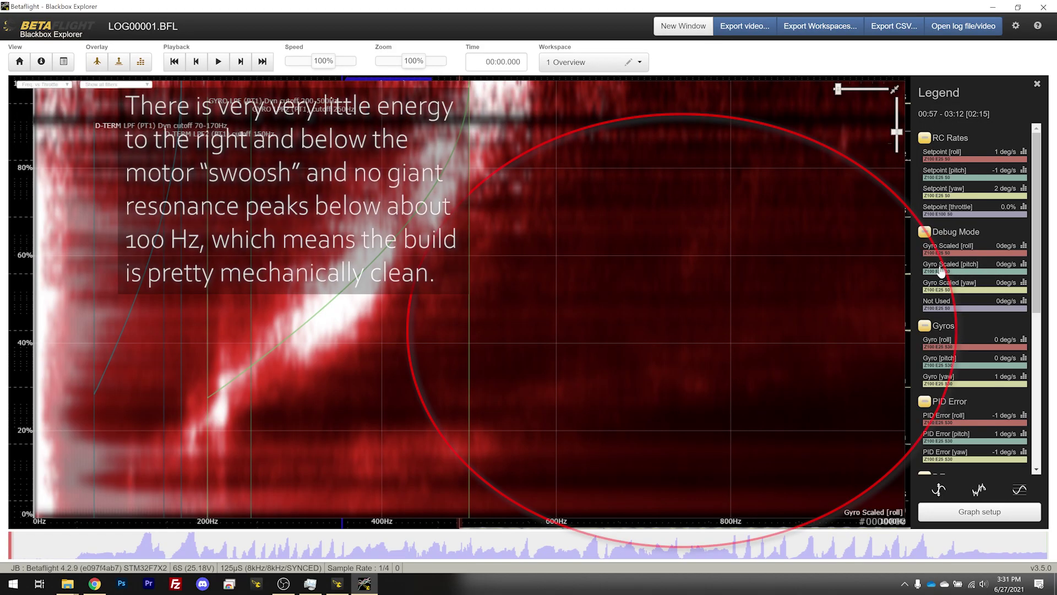
{"action": "left_click", "coordinate": [1024, 269]}
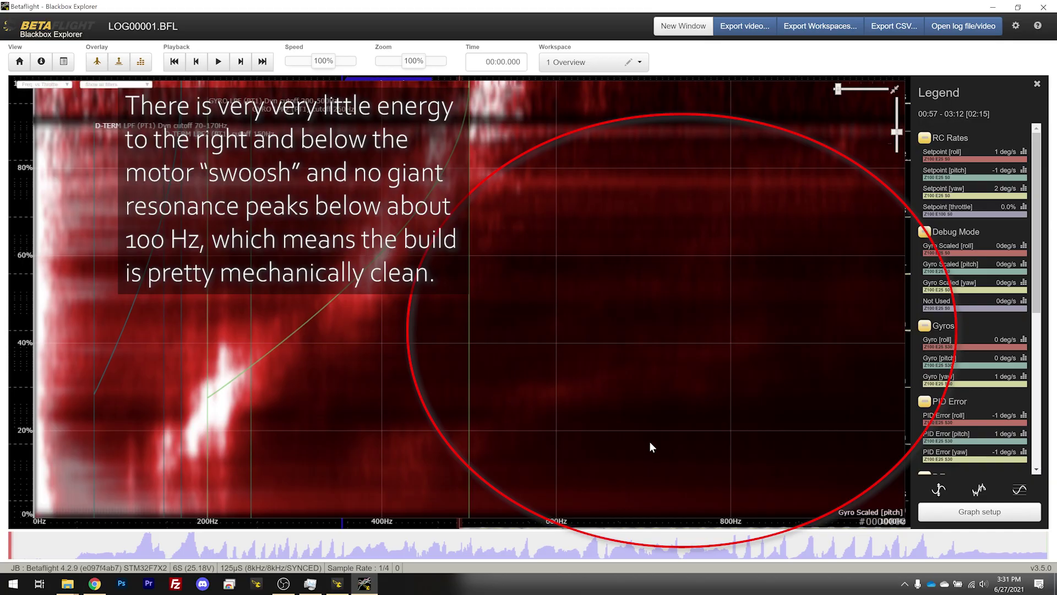
Switch the spectrum heatmap to the Gyro Scaled [yaw] trace.
{"action": "left_click", "coordinate": [1024, 284]}
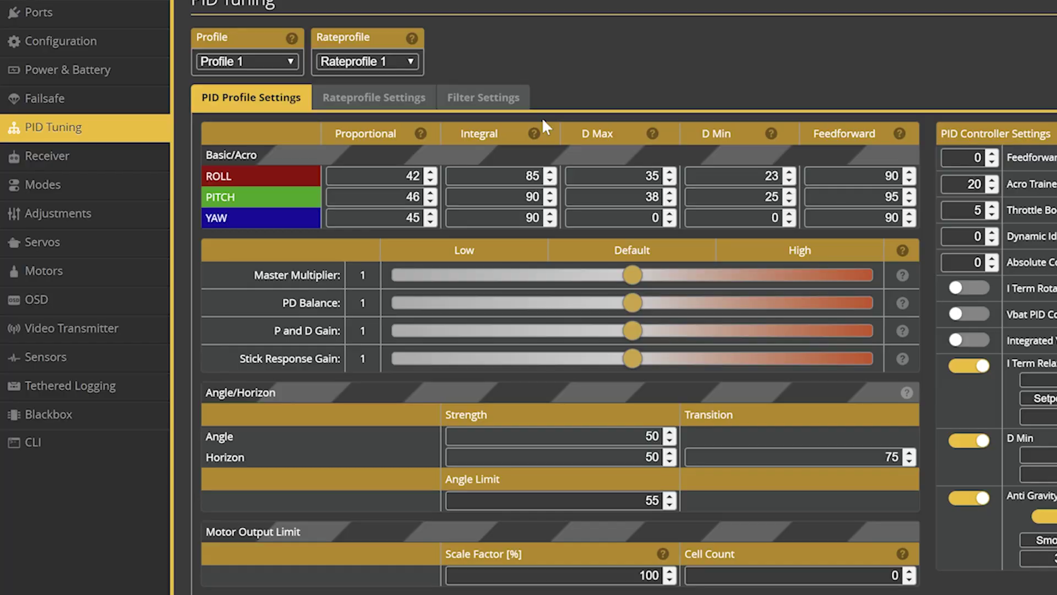
In Filter Settings, disable Gyro Lowpass 1 Dynamic, Gyro Lowpass 1 and Gyro Lowpass 2.
{"action": "left_click", "coordinate": [467, 99]}
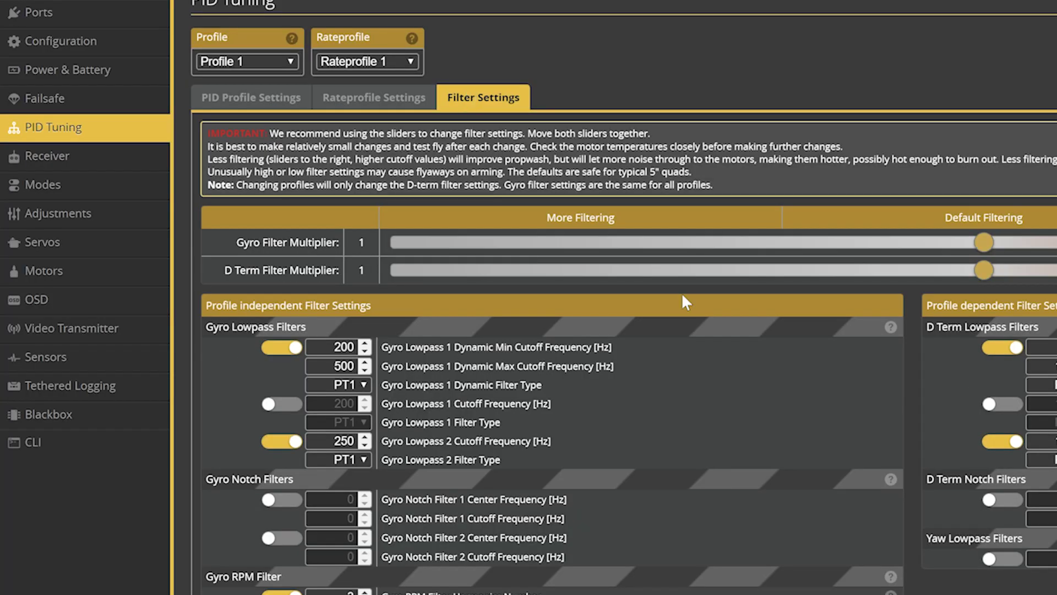
{"action": "left_click", "coordinate": [284, 347]}
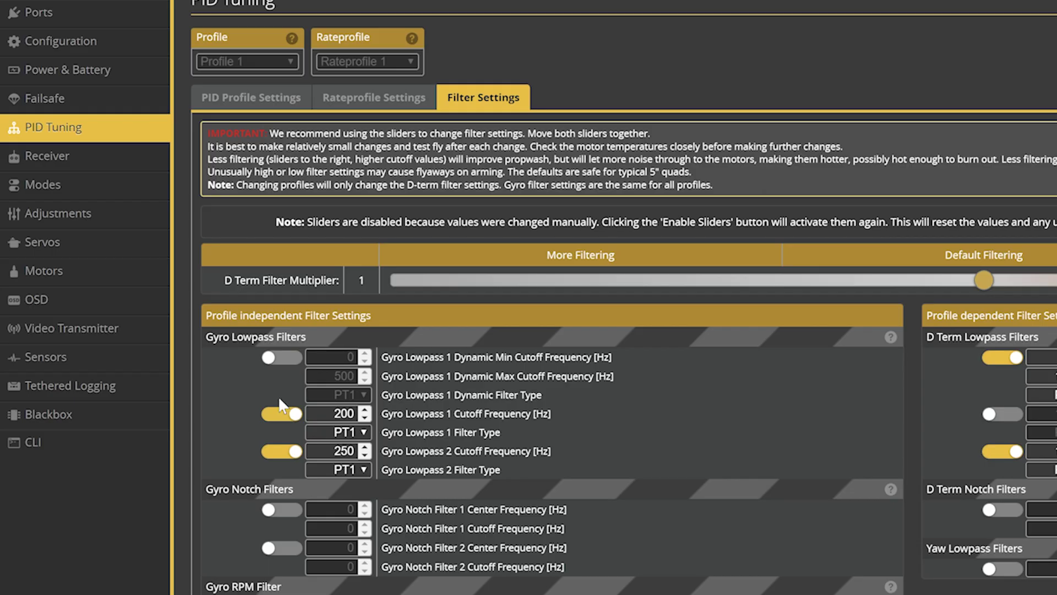
{"action": "left_click", "coordinate": [284, 417]}
{"action": "left_click", "coordinate": [287, 484]}
{"action": "scroll", "coordinate": [290, 490], "scroll_direction": "down", "scroll_amount": 3}
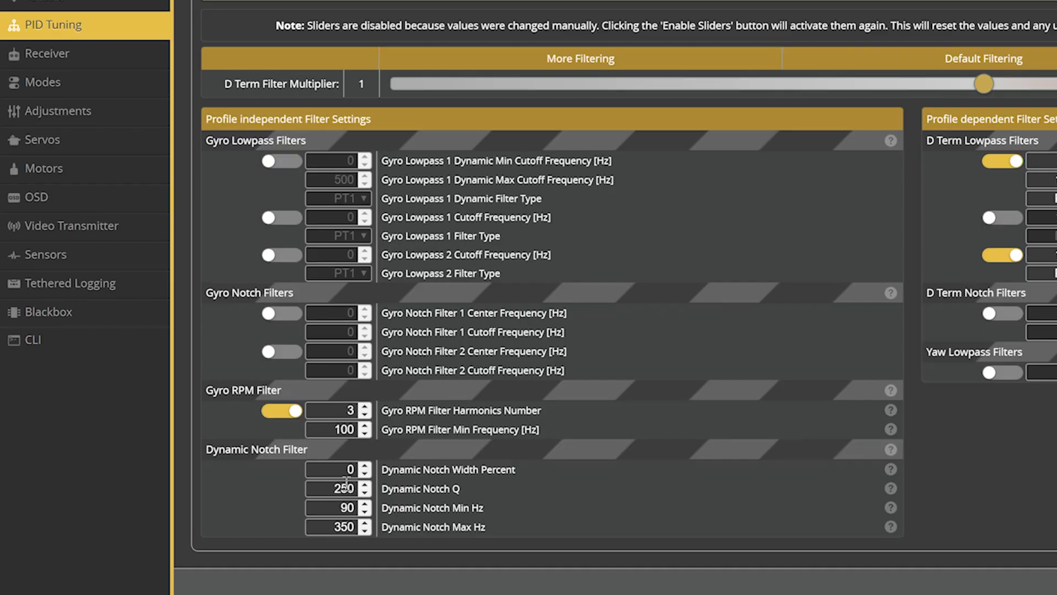
Set the Dynamic Notch range to 100 Hz minimum and 400 Hz maximum.
{"action": "double_click", "coordinate": [328, 508]}
{"action": "type", "text": "100"}
{"action": "key", "text": "Tab"}
{"action": "type", "text": "400"}
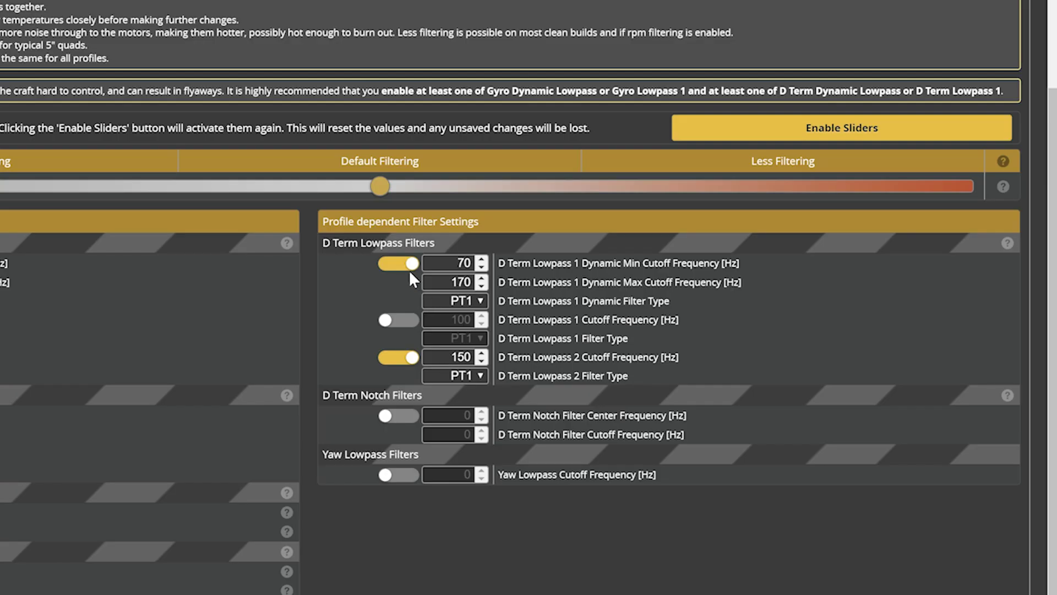
Make D Term Lowpass 1 a static BIQUAD filter and turn off D Term Lowpass 2.
{"action": "left_click", "coordinate": [409, 264]}
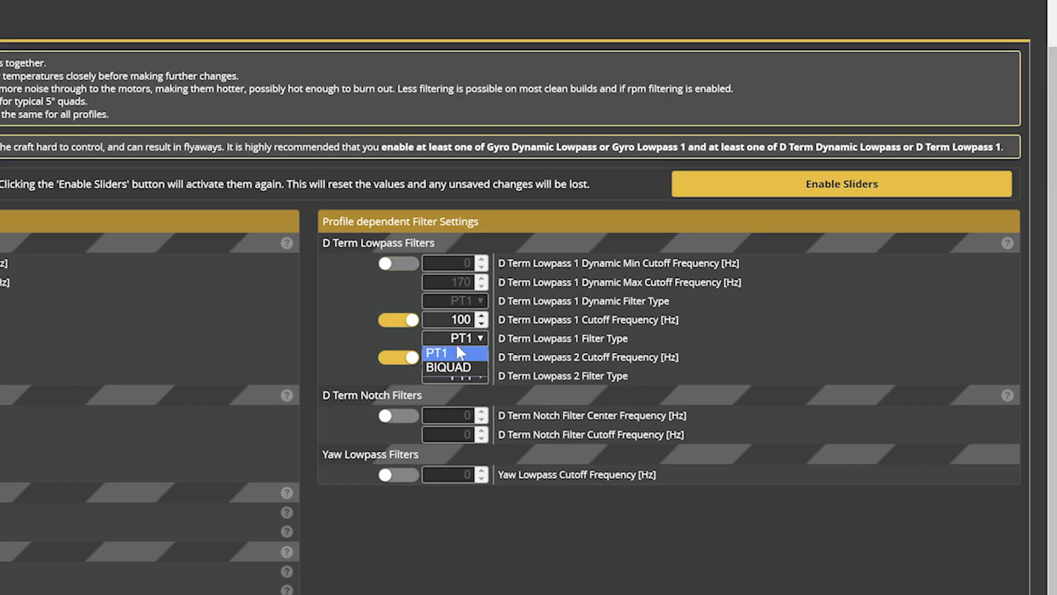
{"action": "left_click", "coordinate": [455, 366]}
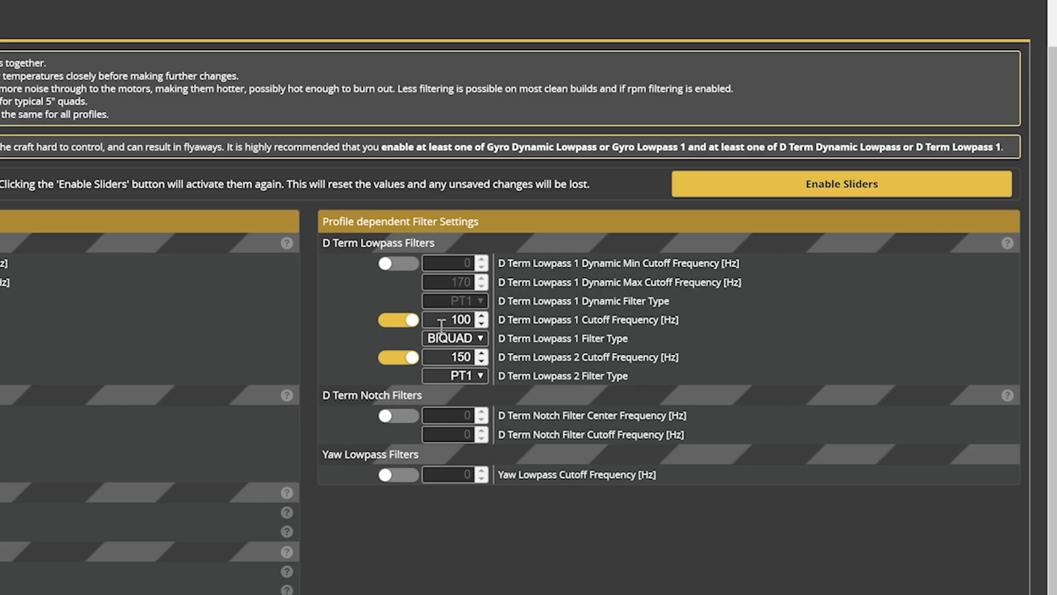
{"action": "left_click", "coordinate": [401, 358]}
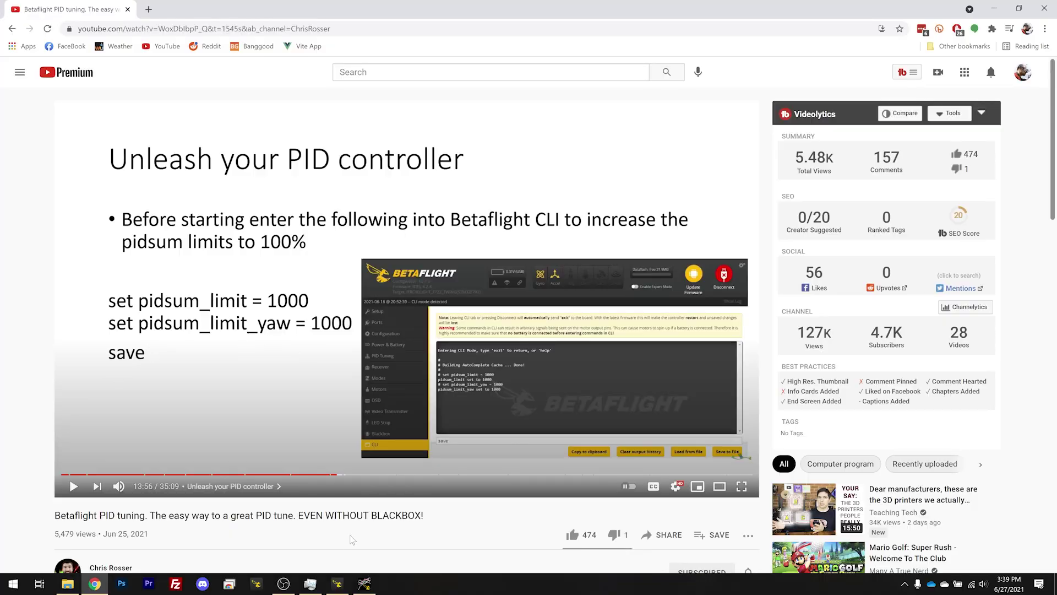
Close Blackbox Explorer and return to the Betaflight Configurator CLI.
{"action": "left_click", "coordinate": [364, 585]}
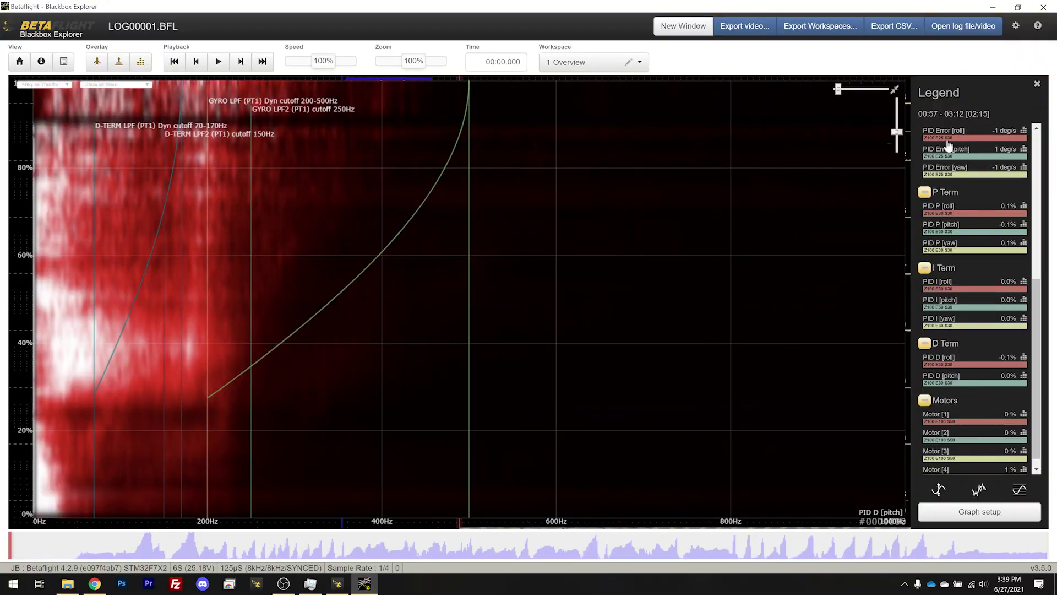
{"action": "left_click", "coordinate": [1043, 7]}
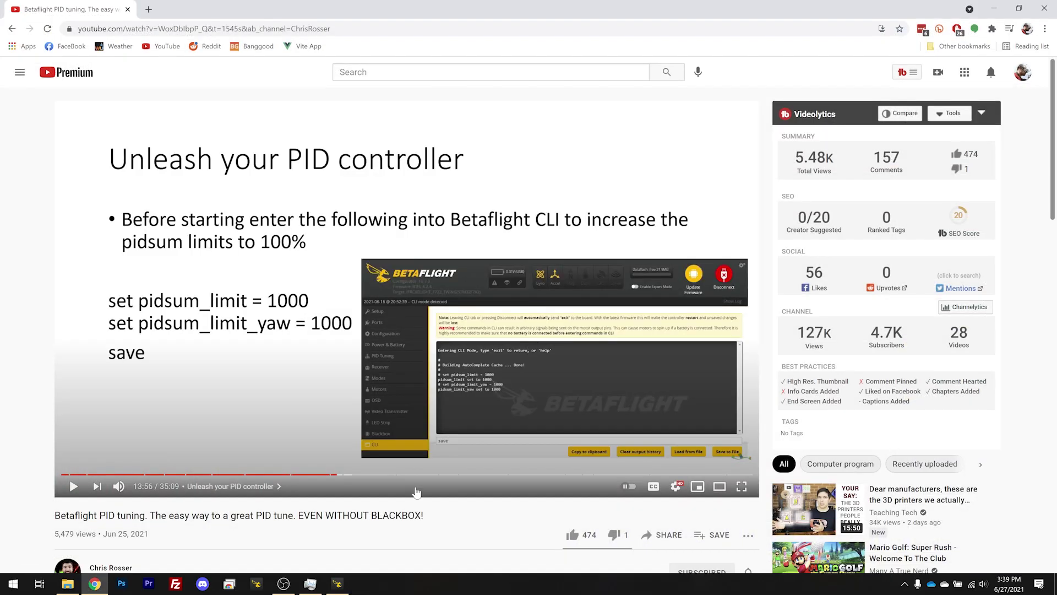
{"action": "left_click", "coordinate": [337, 585]}
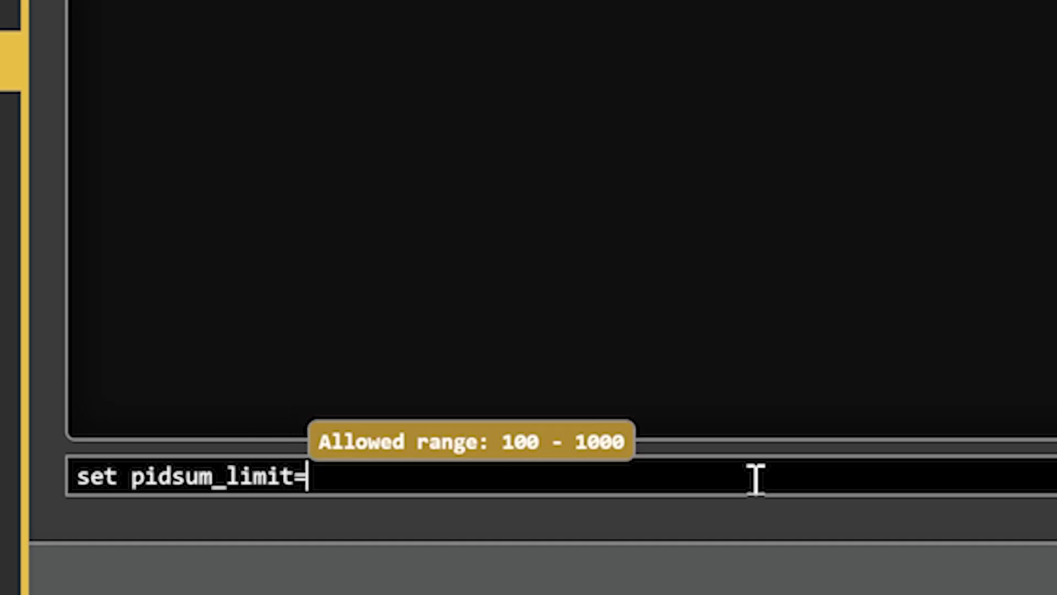
Apply pidsum_limit 1000 and pidsum_limit_yaw 1000 in the CLI, then save.
{"action": "key", "text": "Return"}
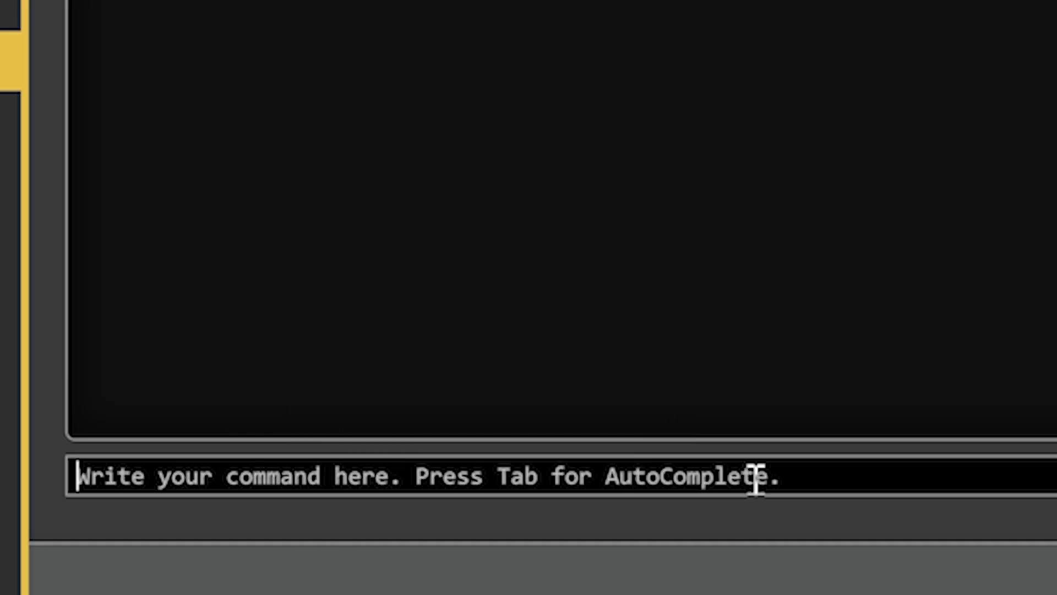
{"action": "type", "text": "set pidsum_ya"}
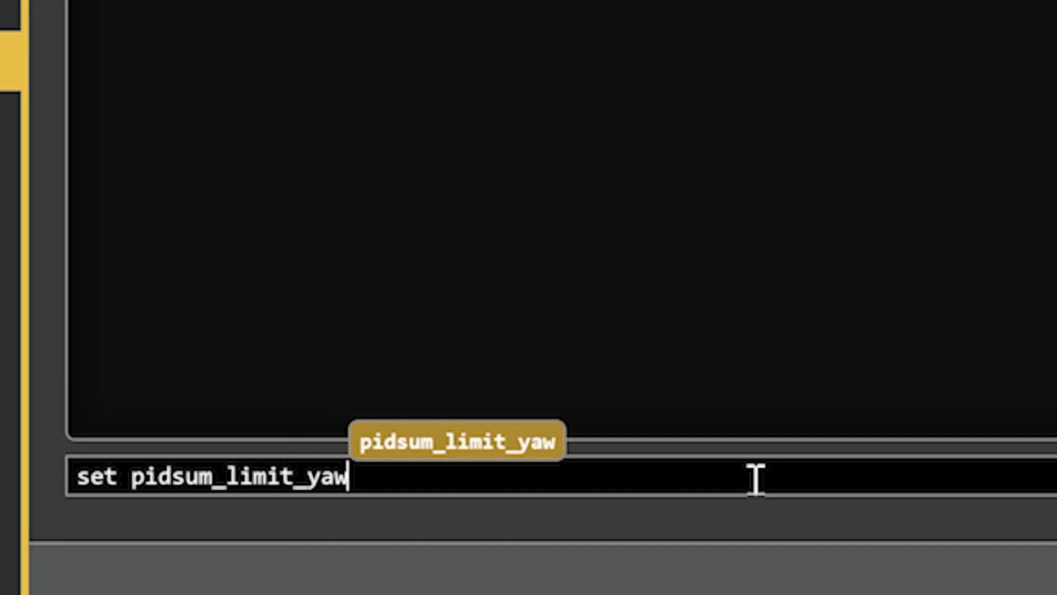
{"action": "key", "text": "Return"}
{"action": "type", "text": "save"}
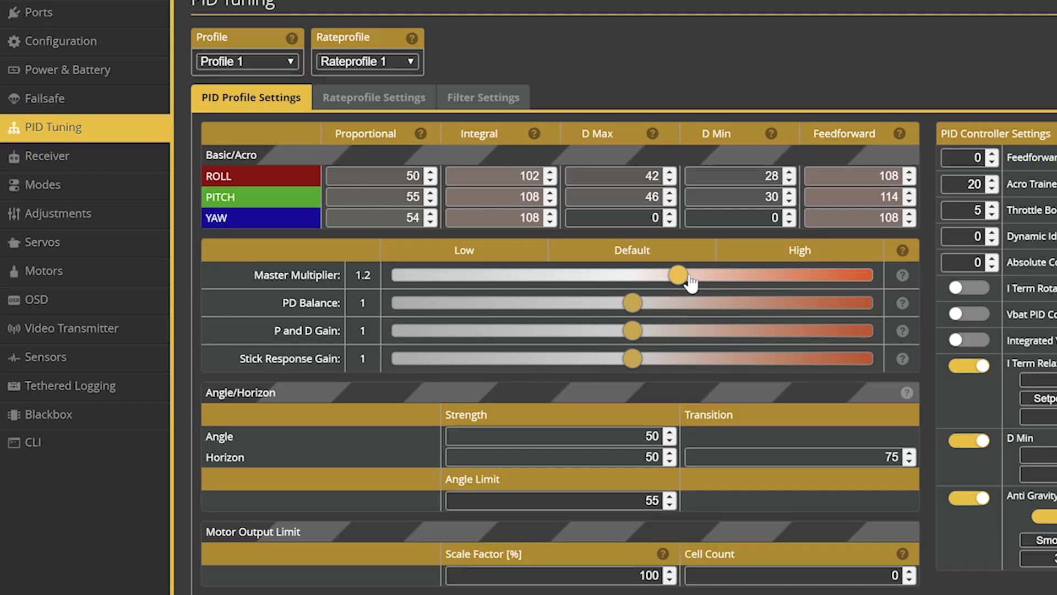
Raise the Master Multiplier slider from 1.2 to 1.4, then to 1.5.
{"action": "left_click_drag", "start_coordinate": [681, 277], "coordinate": [725, 280]}
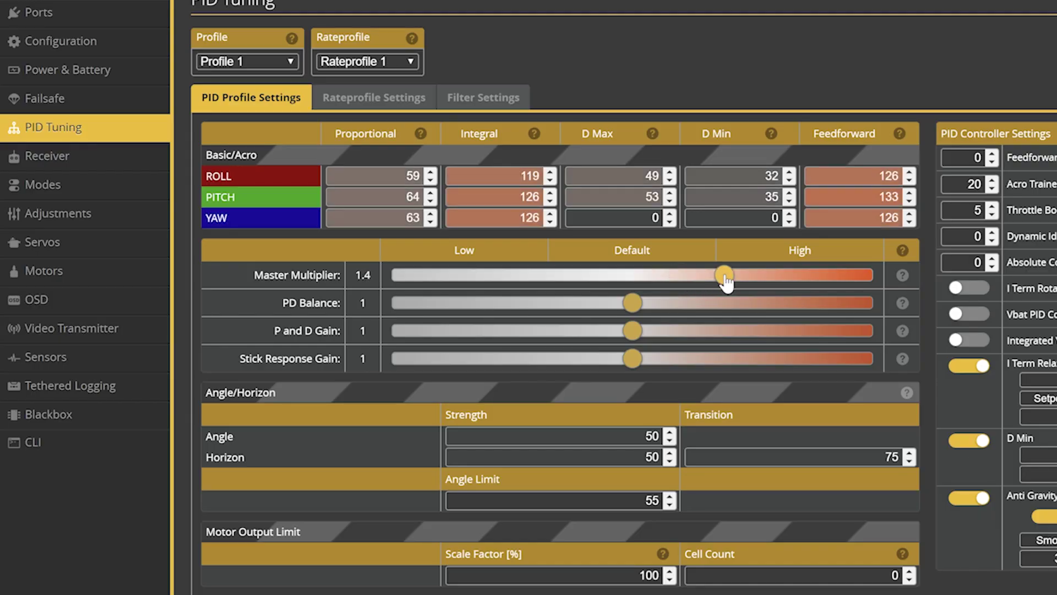
{"action": "left_click_drag", "start_coordinate": [736, 277], "coordinate": [743, 276]}
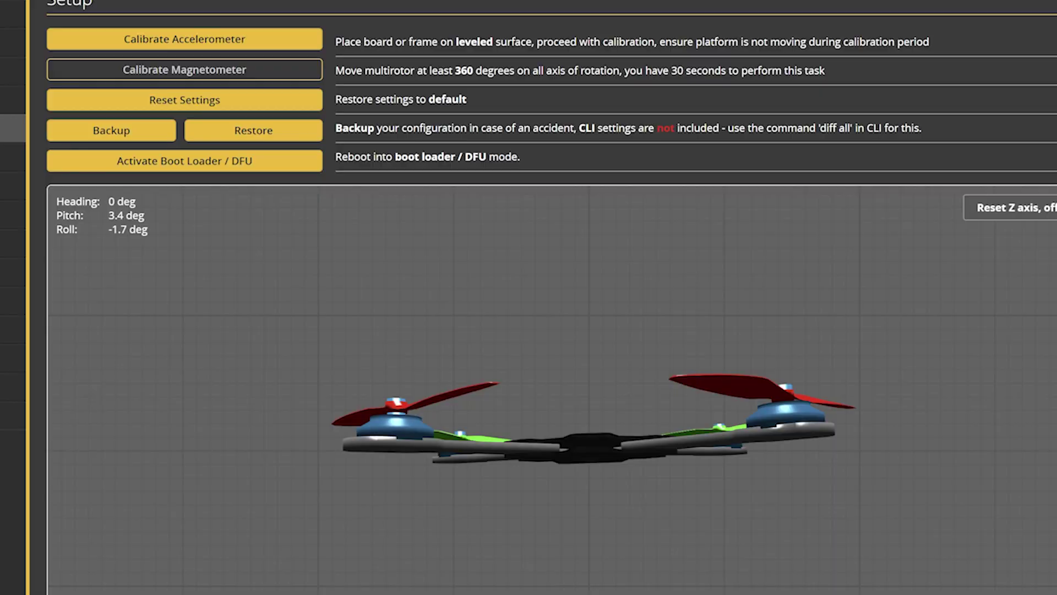
Disable D Min on the PID Tuning page and lower the Master Multiplier to 1.4.
{"action": "left_click", "coordinate": [14, 128]}
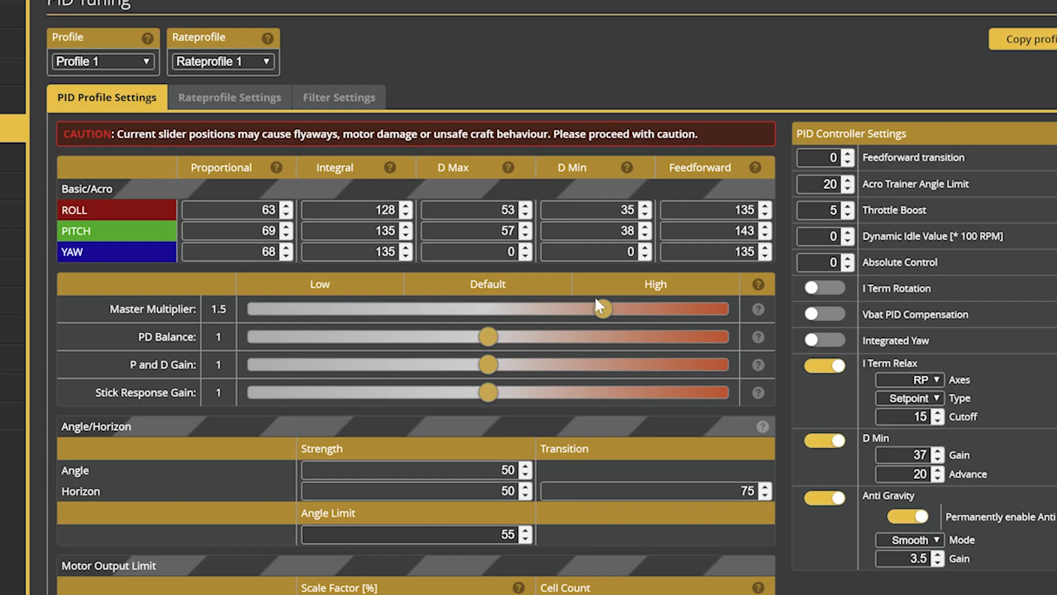
{"action": "left_click", "coordinate": [600, 306]}
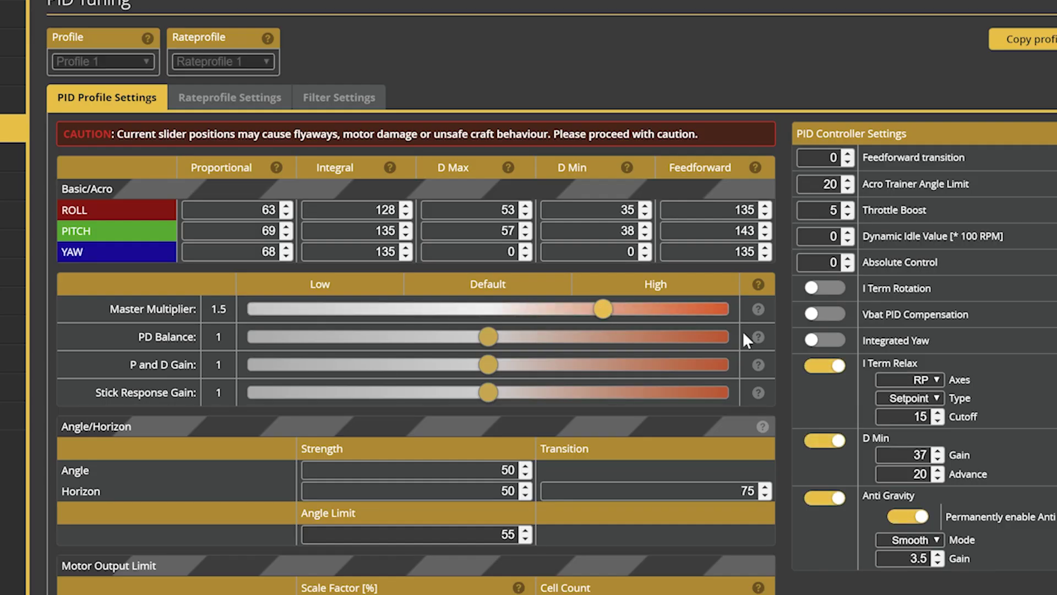
{"action": "left_click", "coordinate": [826, 444]}
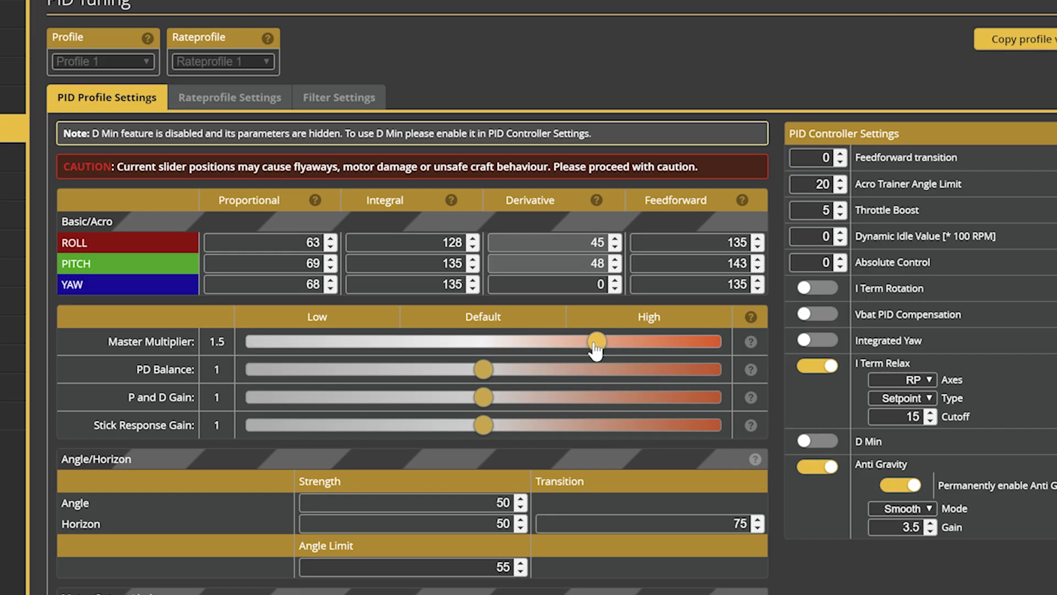
{"action": "left_click_drag", "start_coordinate": [588, 351], "coordinate": [581, 351]}
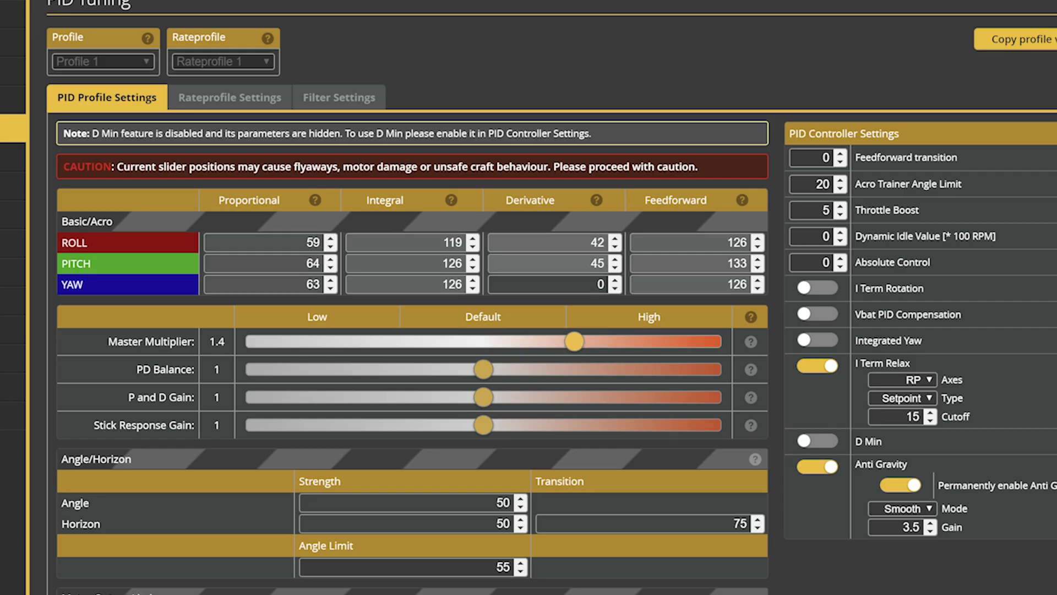